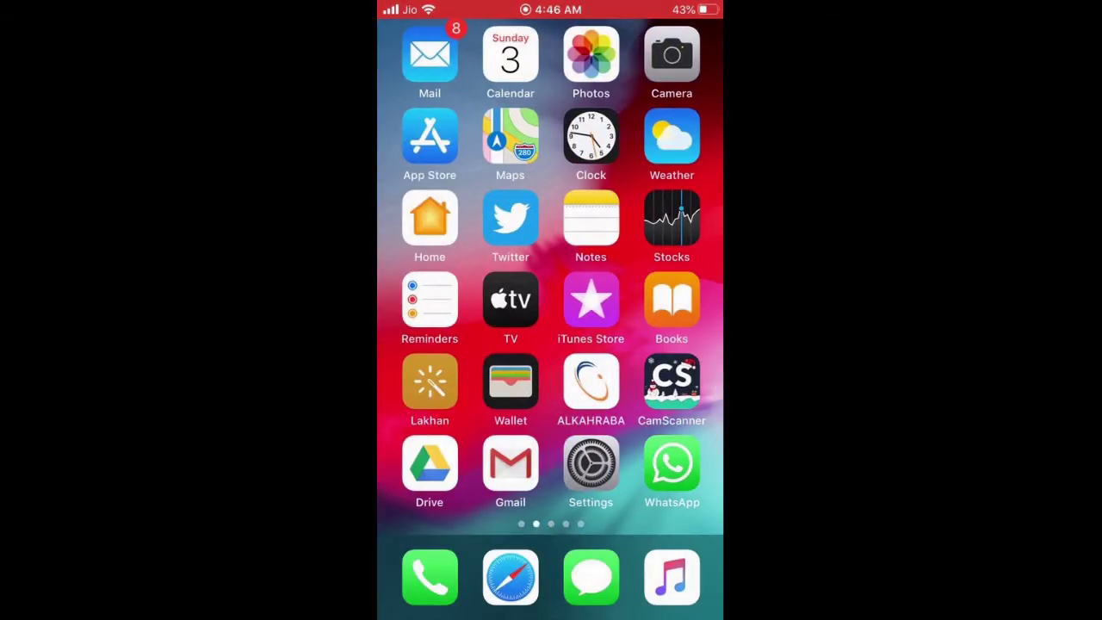
# - Search the App Store for 'Wav' and pick the WavePad suggestion
pyautogui.click(430, 135)
pyautogui.click(550, 123)
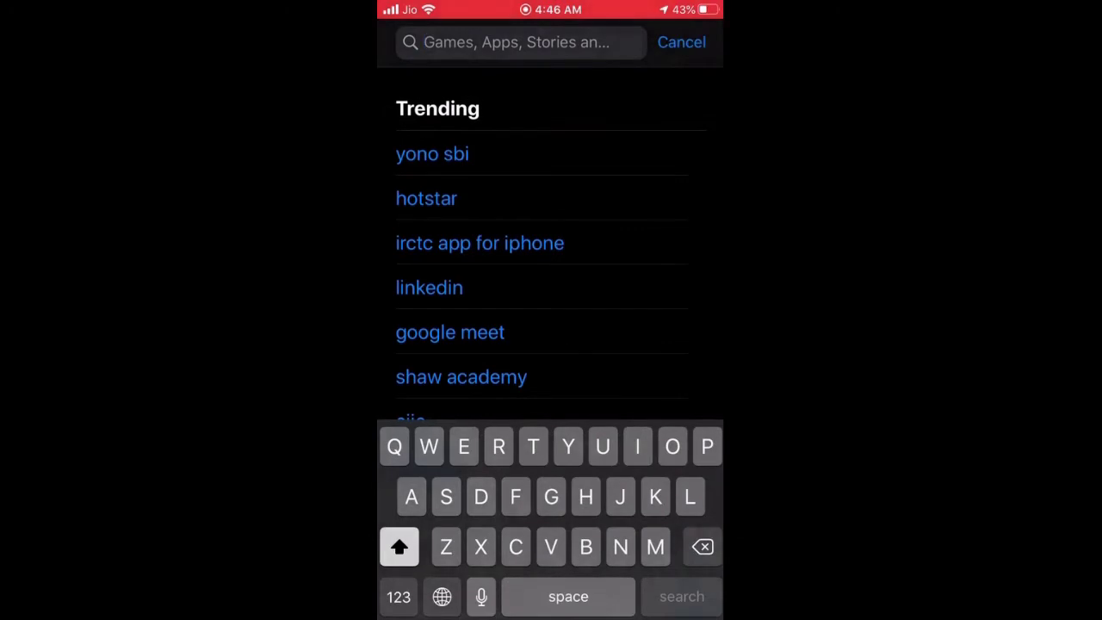
pyautogui.write('Wa')
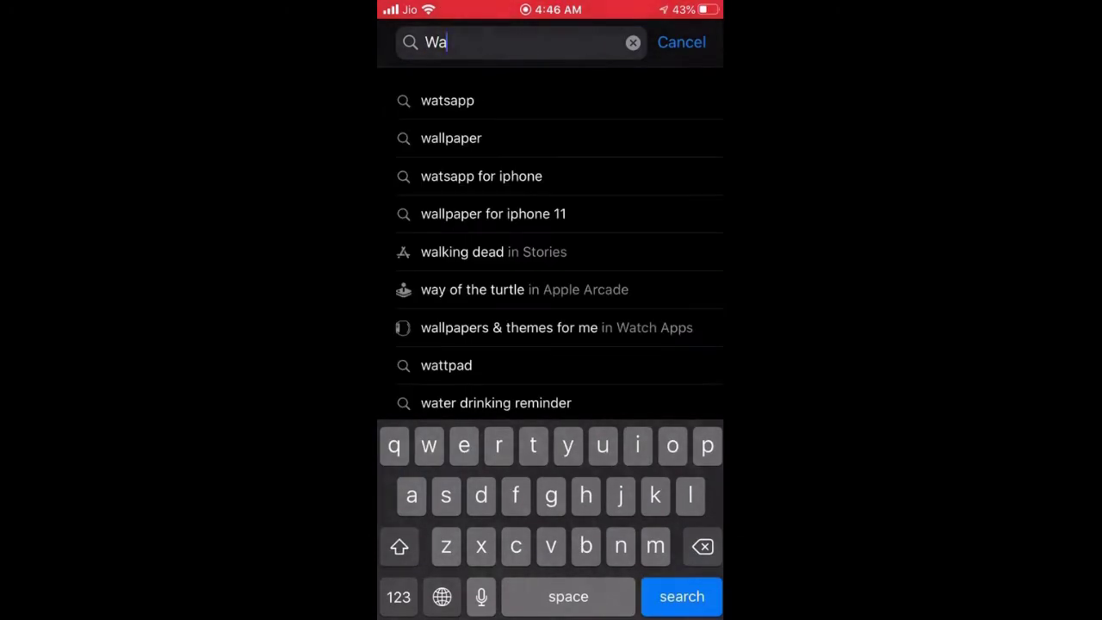
pyautogui.write('v')
pyautogui.click(447, 215)
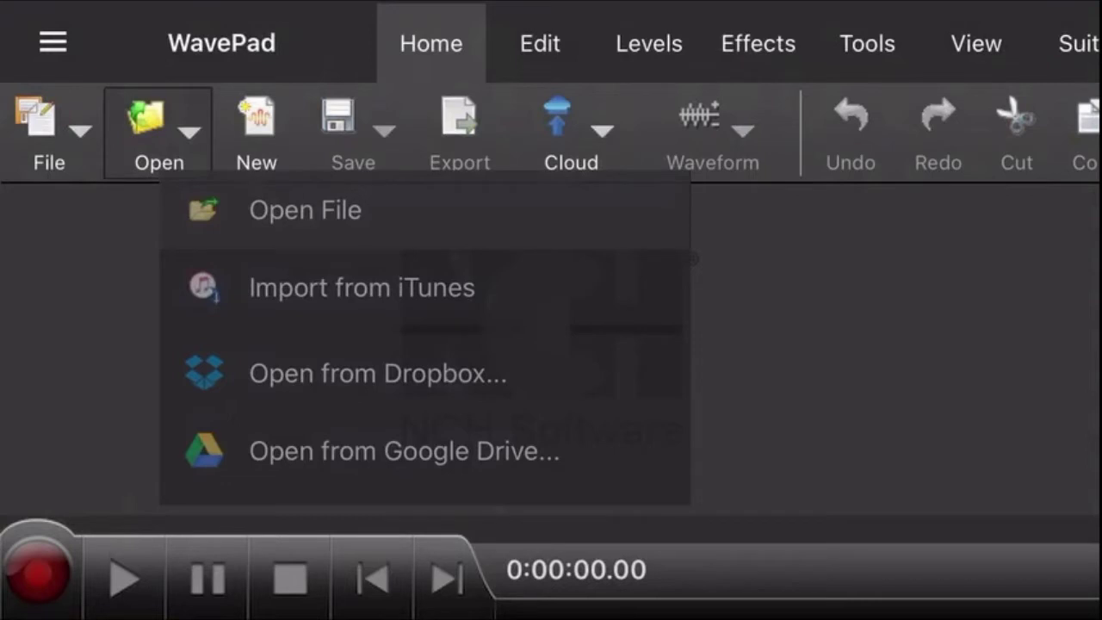
# - Open Demo (3).m4a from the Recordings folder
pyautogui.click(305, 210)
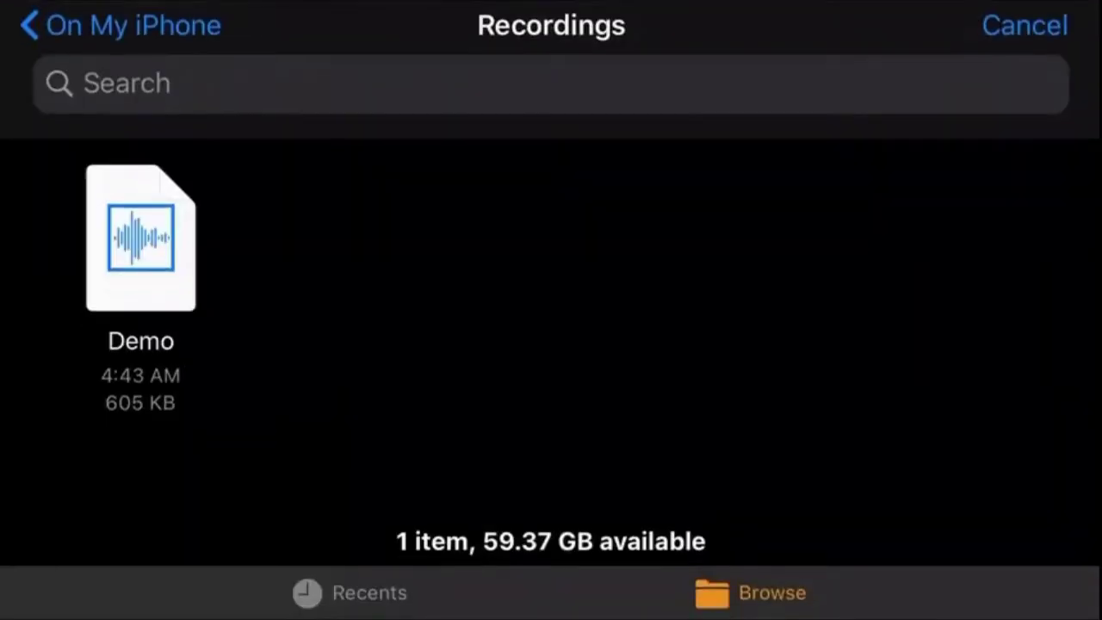
pyautogui.click(152, 233)
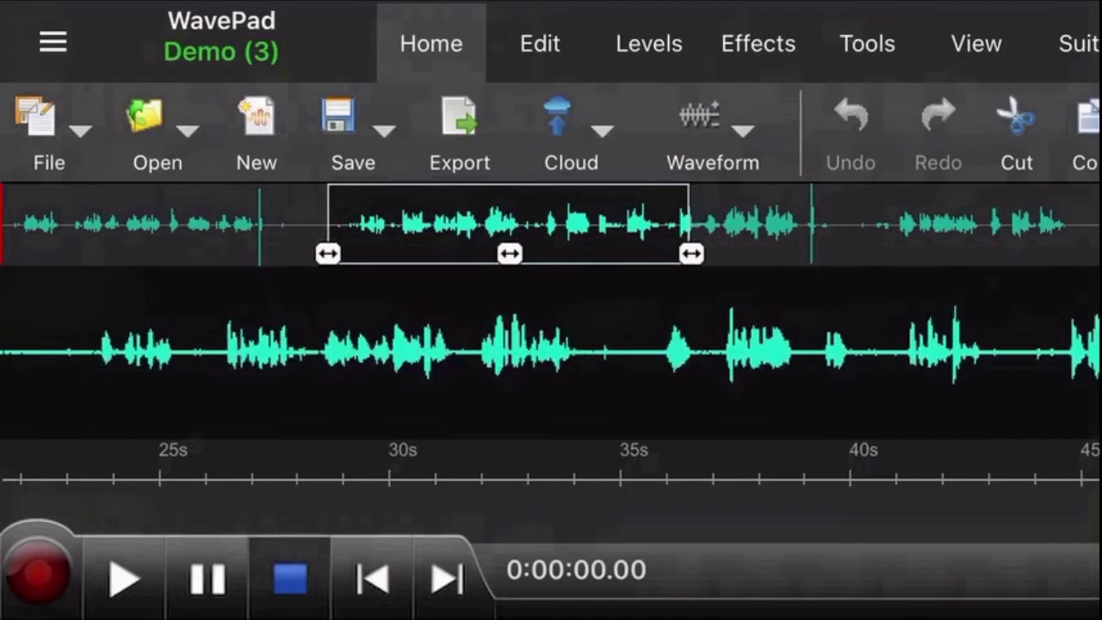
# - Select the quiet gap around 34–36 seconds as the noise region
pyautogui.click(574, 352)
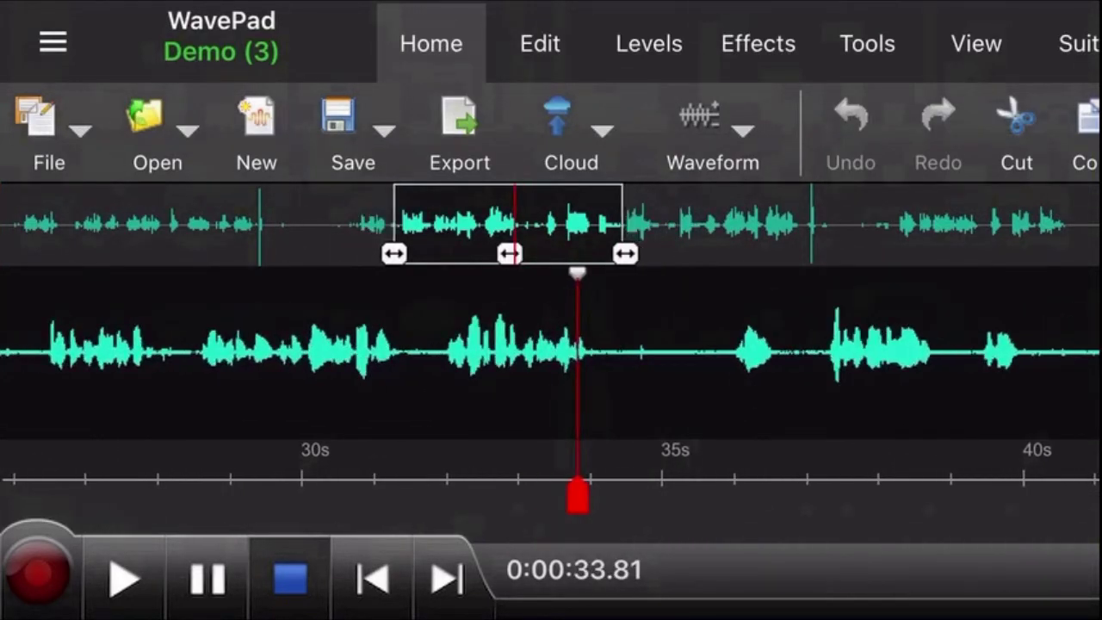
pyautogui.moveTo(620, 353); pyautogui.dragTo(733, 353)
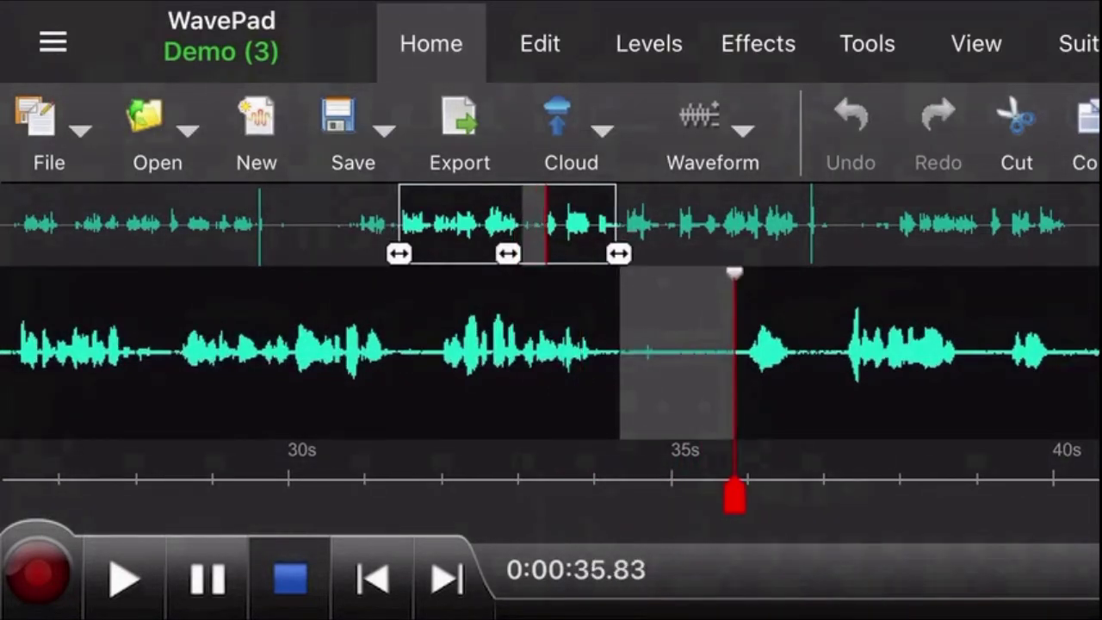
pyautogui.moveTo(733, 353); pyautogui.dragTo(741, 353)
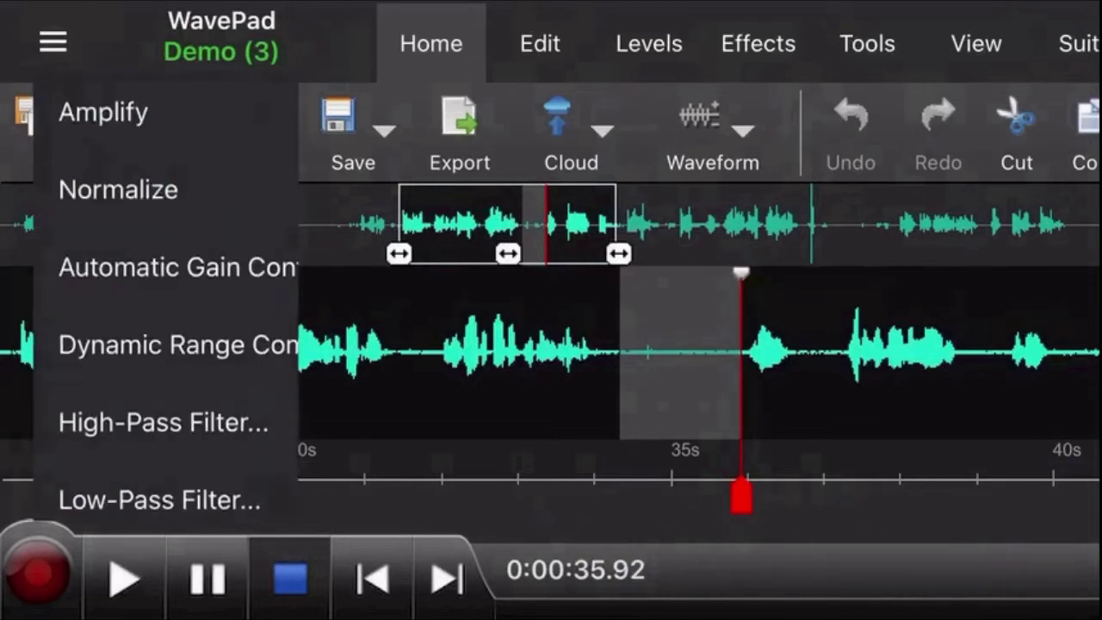
# - Grab the selected silence as a noise sample via Effects > Noise Reduction
pyautogui.scroll(-1, 172, 345)
pyautogui.scroll(-2, 172, 344)
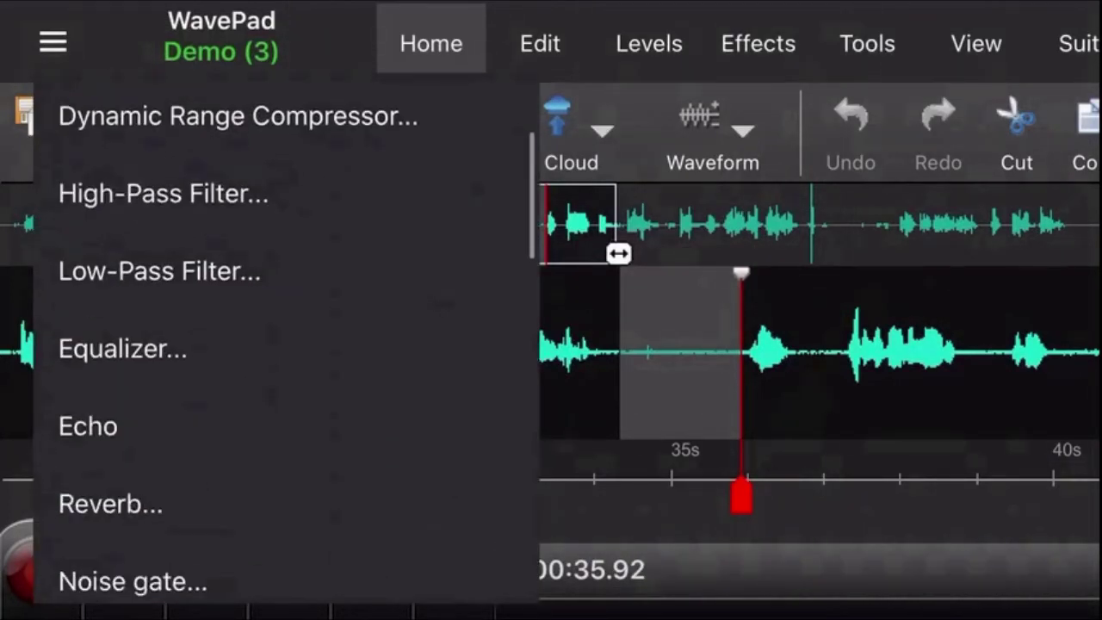
pyautogui.scroll(-2, 172, 344)
pyautogui.scroll(-3, 284, 345)
pyautogui.scroll(-2, 284, 345)
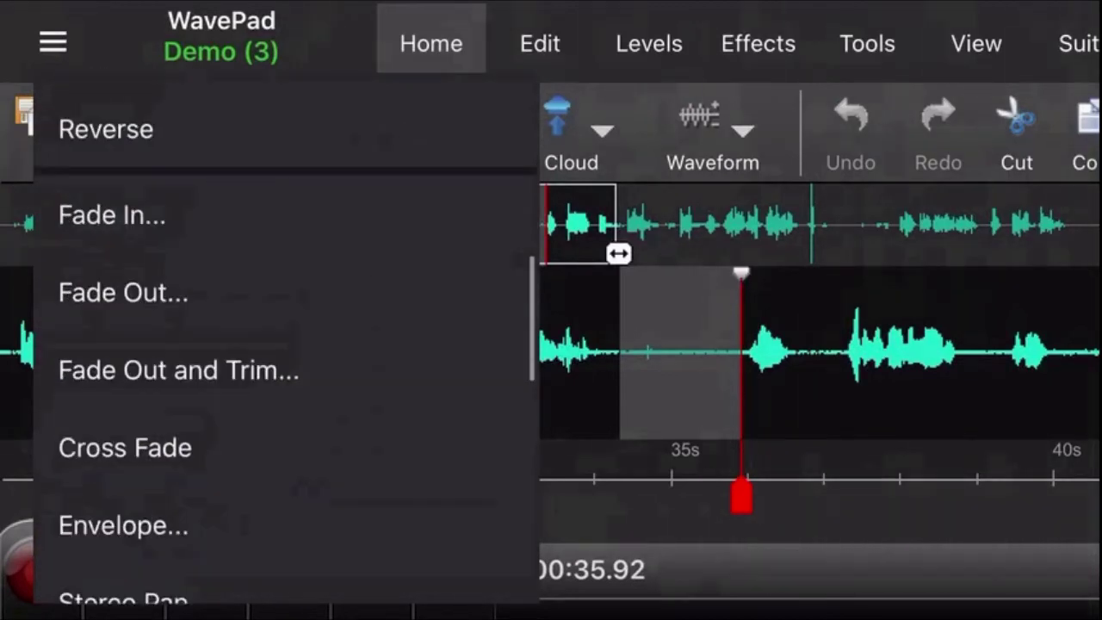
pyautogui.scroll(-2, 284, 344)
pyautogui.click(164, 491)
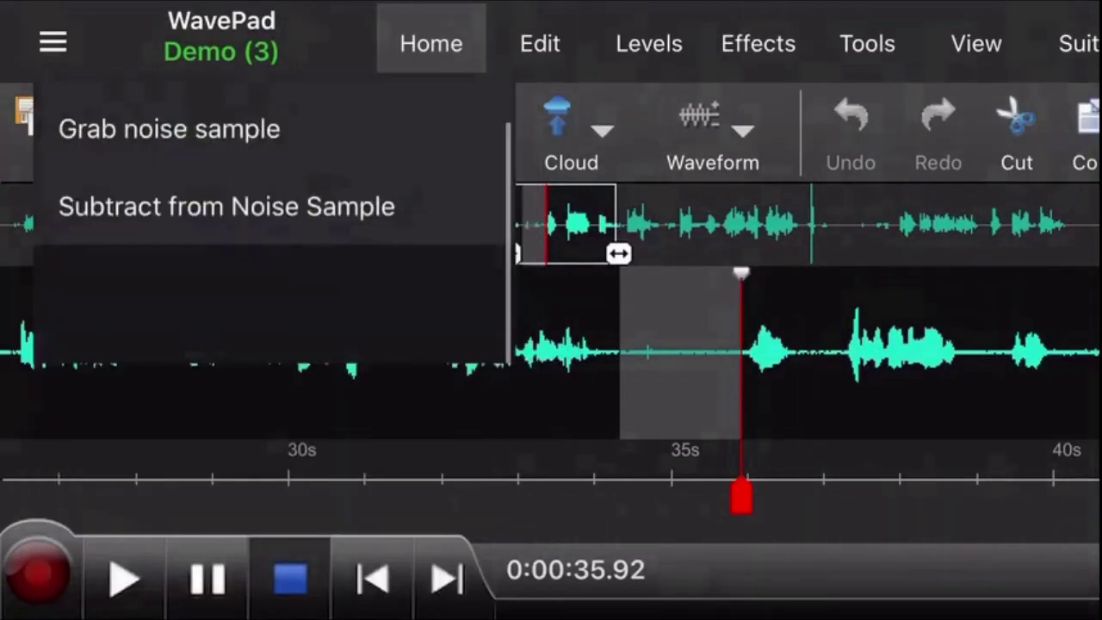
pyautogui.click(169, 129)
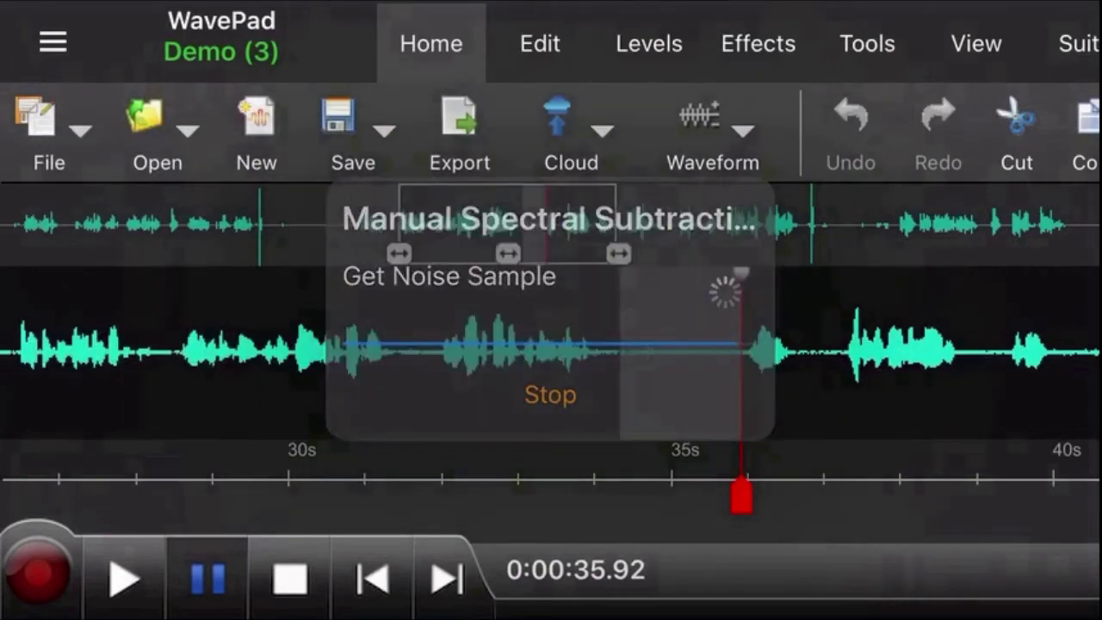
# - Apply Subtract from Noise Sample to the whole Demo (3) recording
pyautogui.scroll(-5, 551, 353)
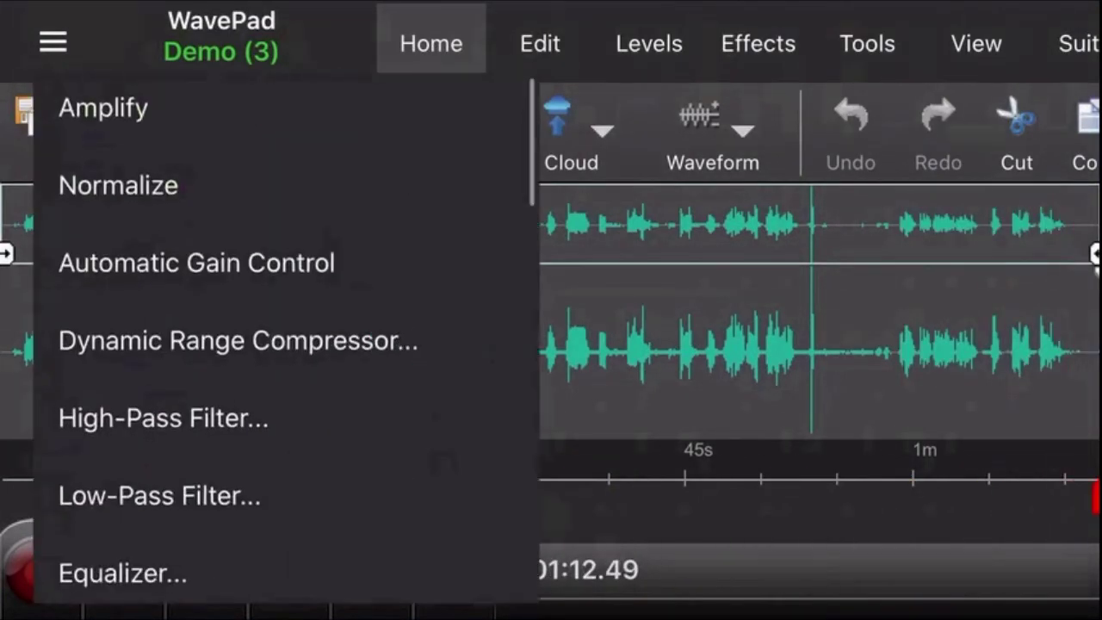
pyautogui.scroll(-3, 284, 344)
pyautogui.scroll(-5, 284, 344)
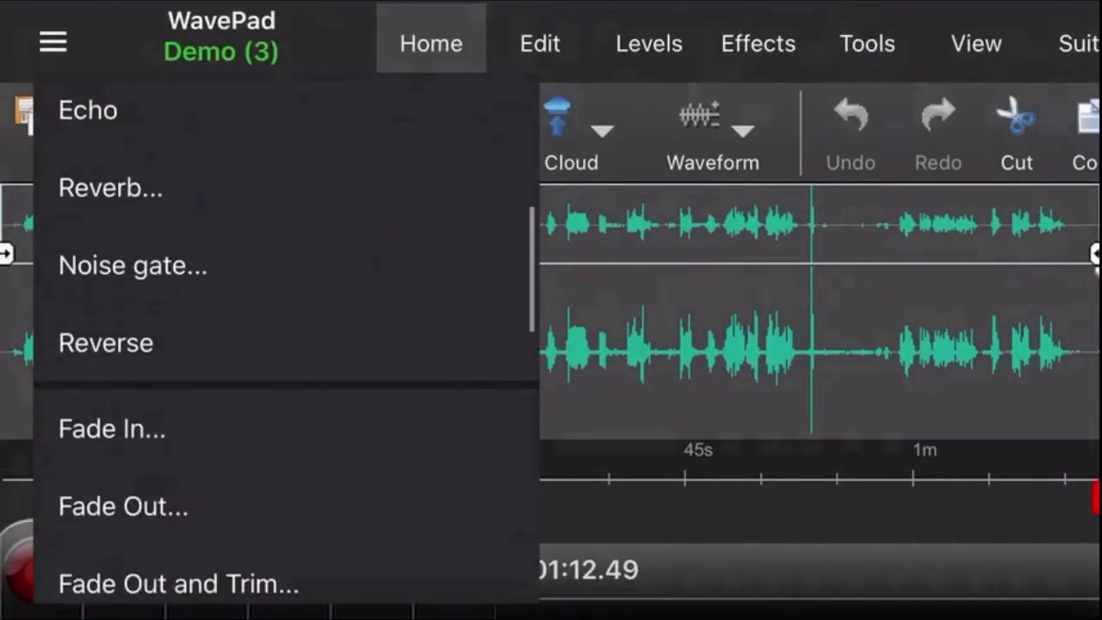
pyautogui.scroll(-2, 284, 344)
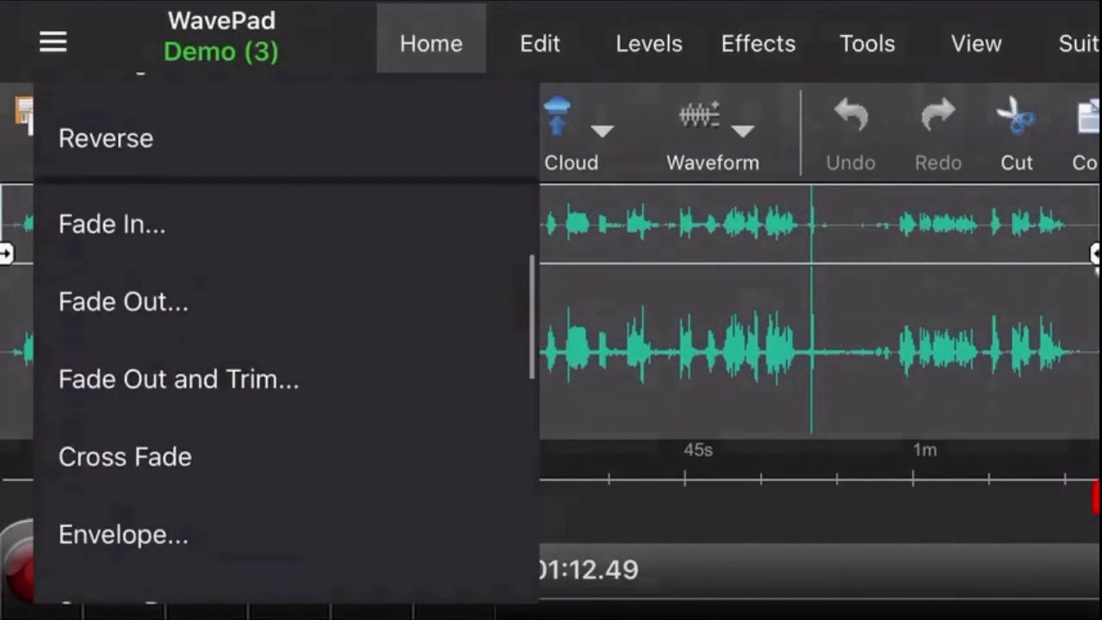
pyautogui.scroll(-1, 284, 344)
pyautogui.scroll(-1, 284, 344)
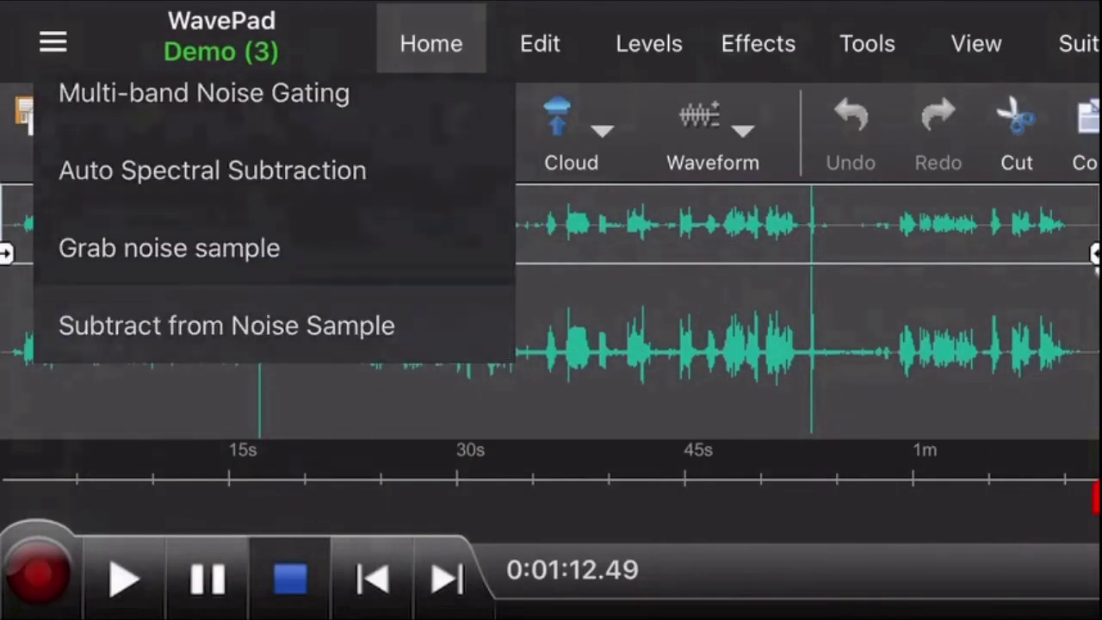
pyautogui.click(212, 169)
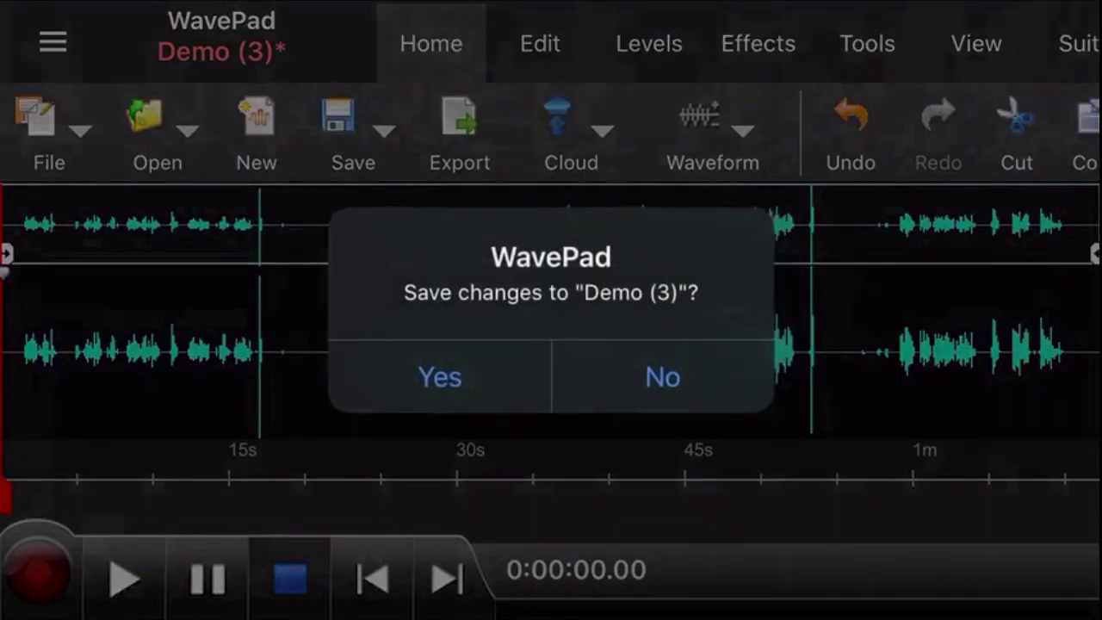
# - Save the noise-reduced Demo (3) recording and bring up the send options
pyautogui.click(439, 376)
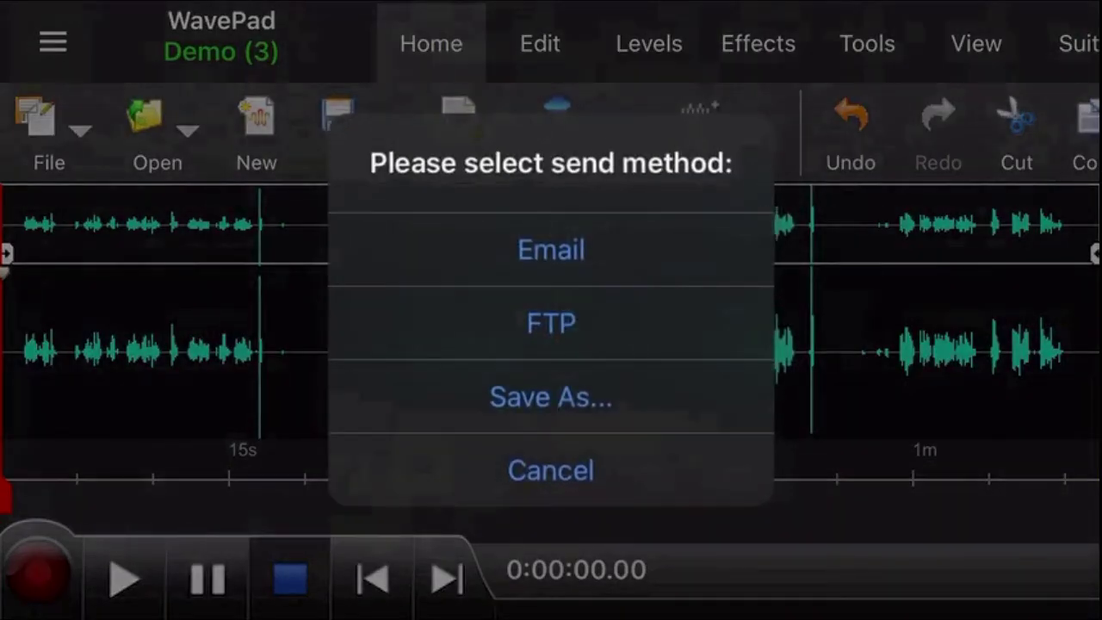
# - Email the cleaned recording as an M4A attachment to a suggested contact
pyautogui.click(550, 248)
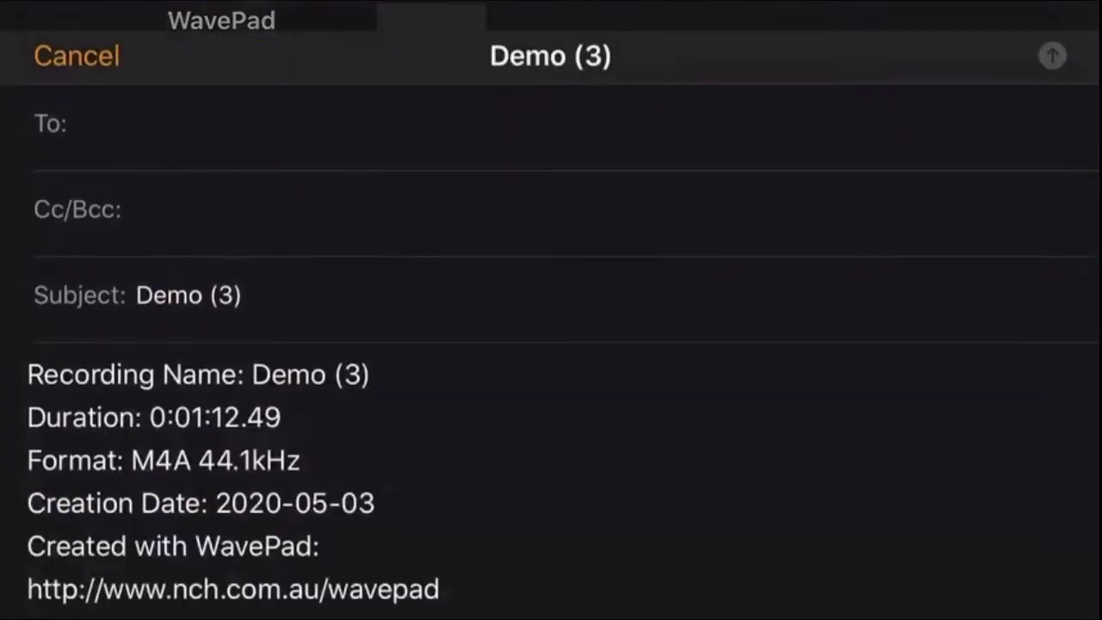
pyautogui.write('t')
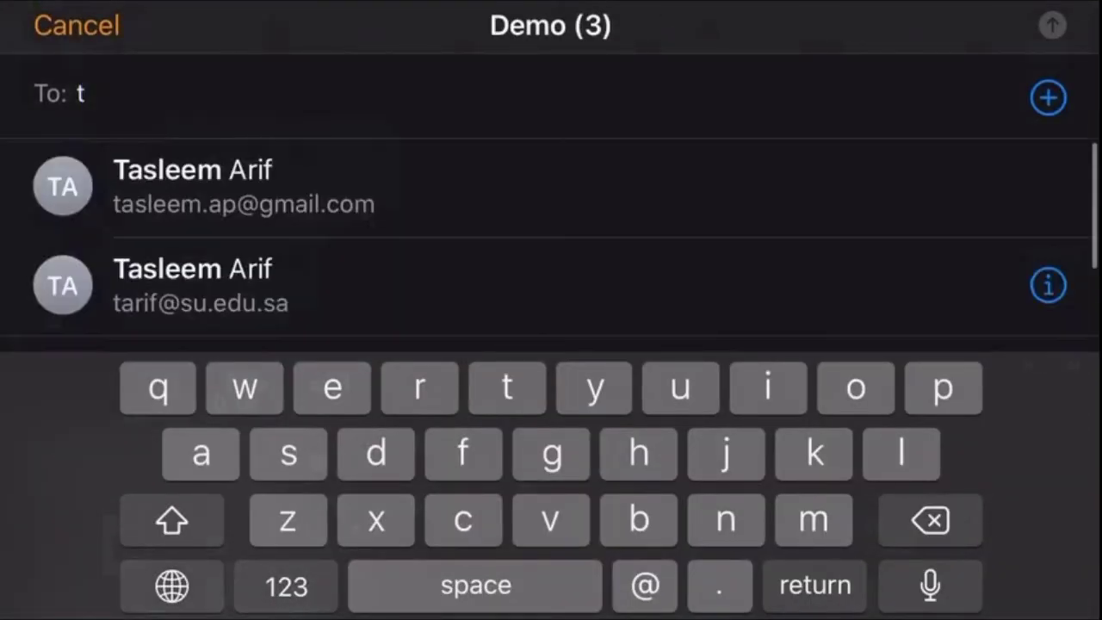
pyautogui.scroll(-3, 551, 241)
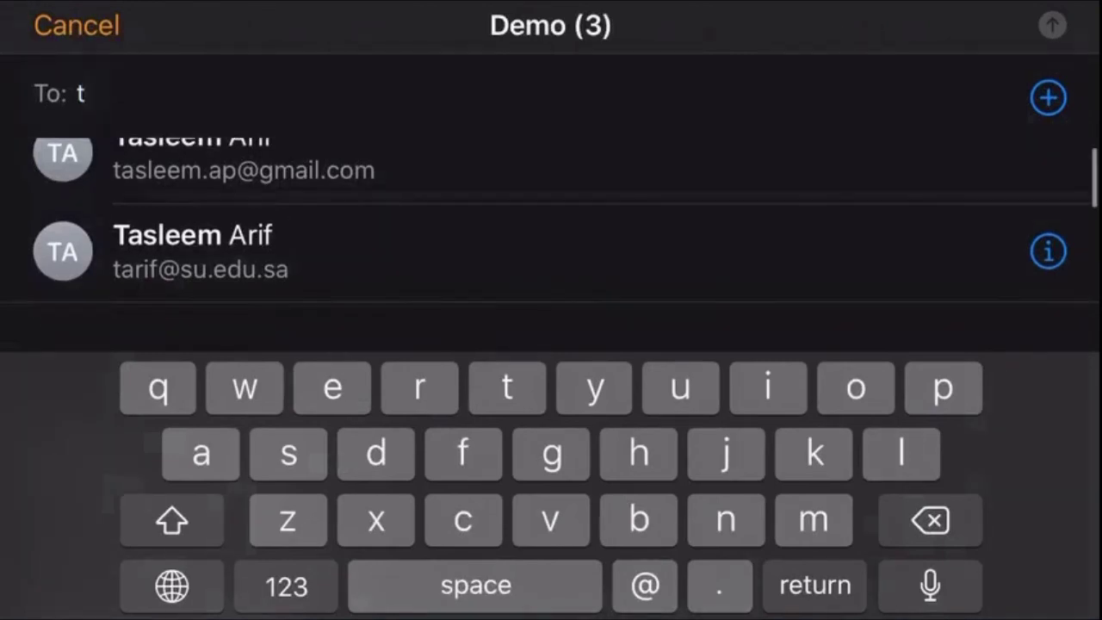
pyautogui.scroll(-1, 551, 241)
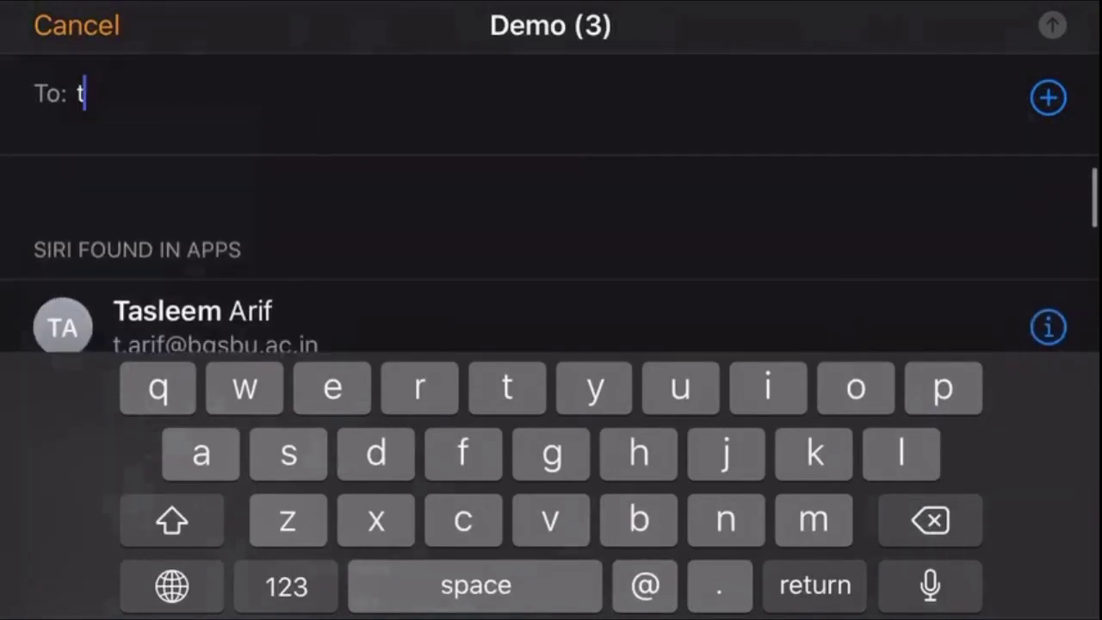
pyautogui.scroll(-2, 551, 215)
pyautogui.click(215, 239)
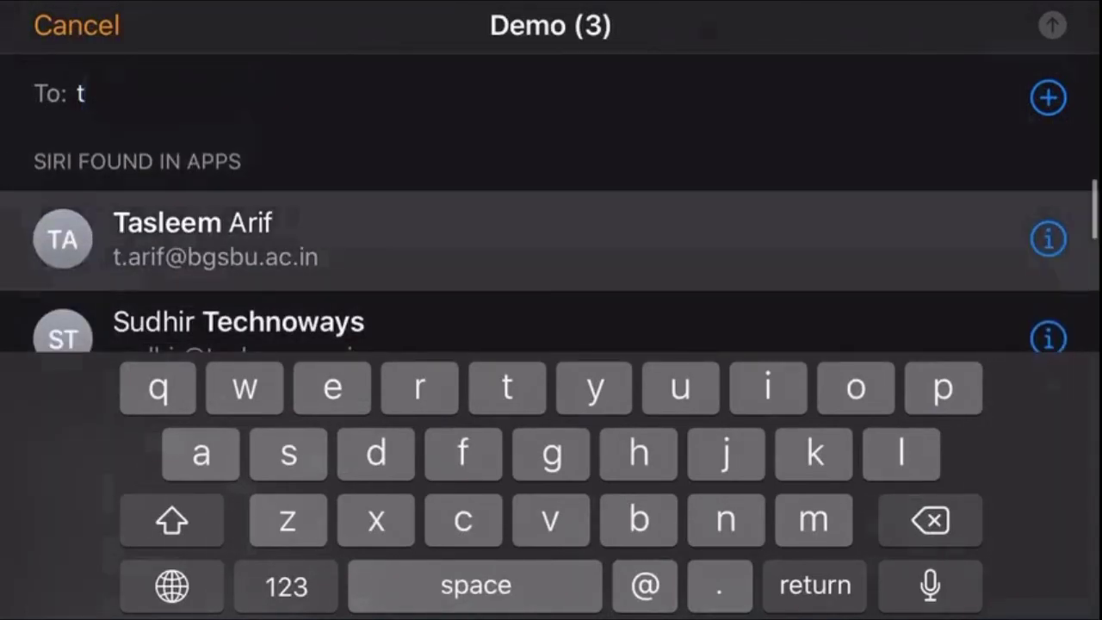
pyautogui.click(258, 179)
pyautogui.click(1052, 26)
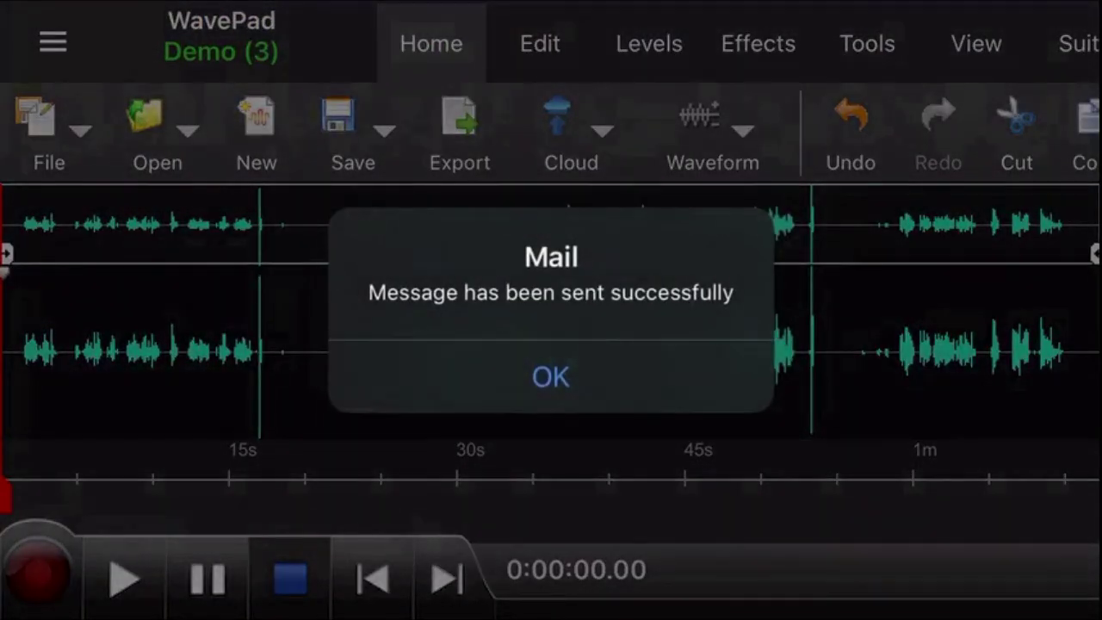
# - Dismiss the 'Message has been sent successfully' alert with OK
pyautogui.click(551, 382)
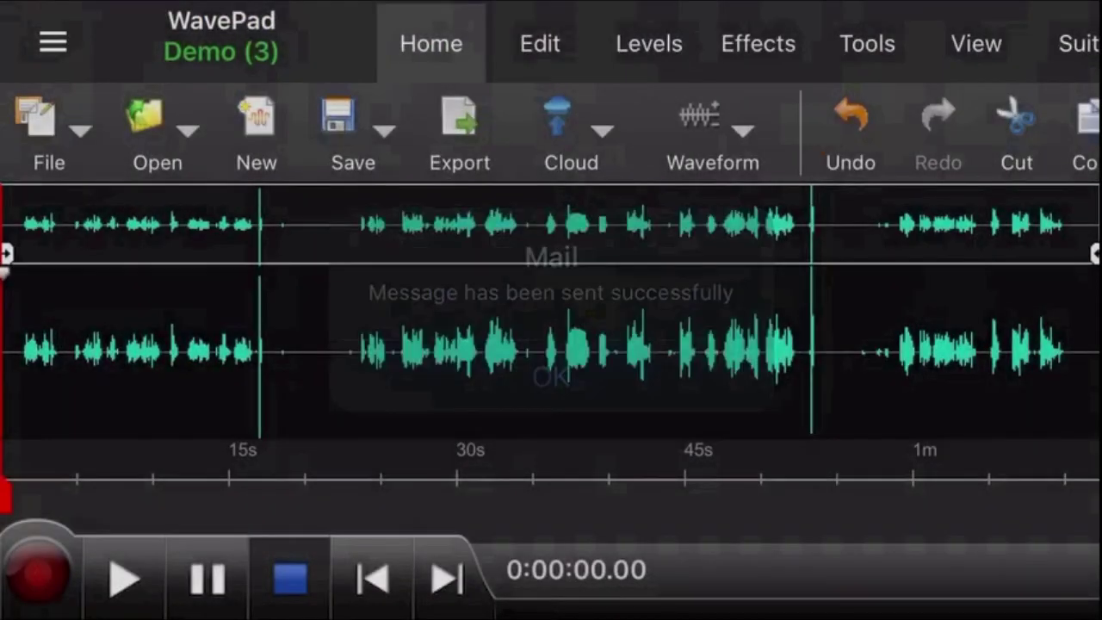